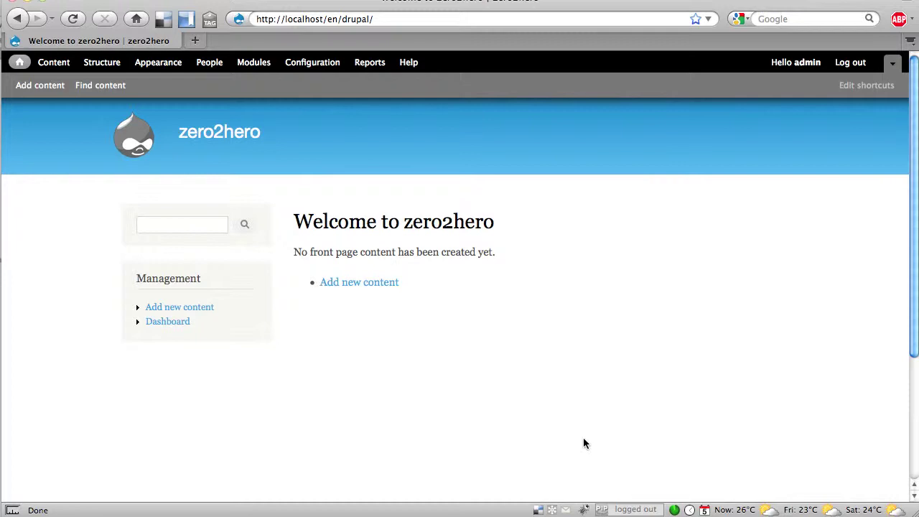
Start new content from the Add new content link
click(366, 286)
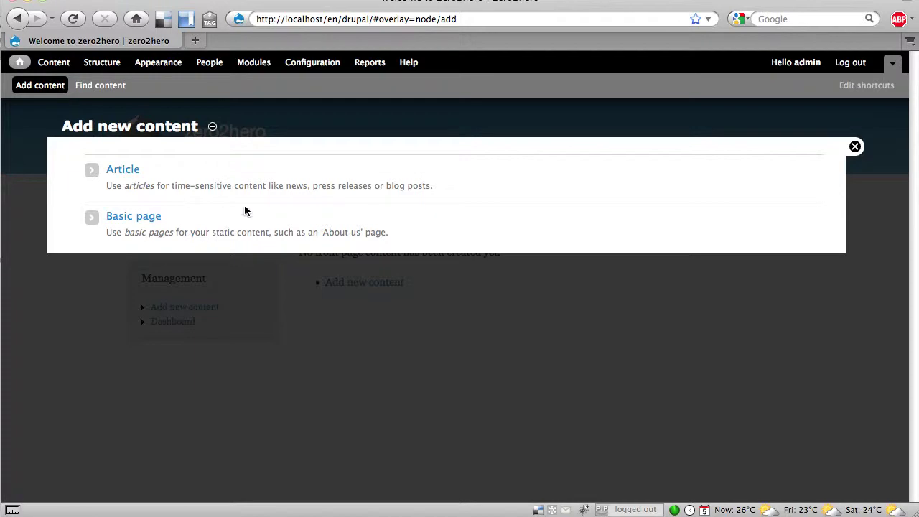
Create a Basic page titled 'About us'
click(149, 218)
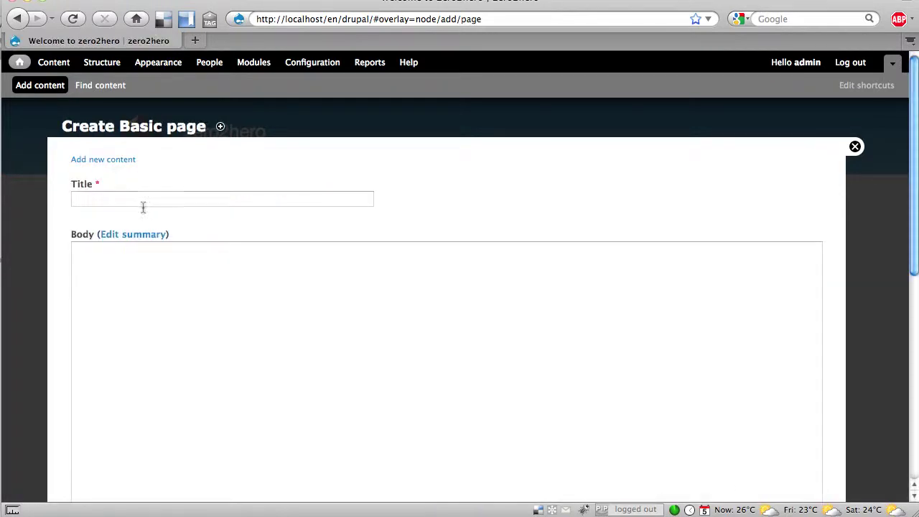
click(142, 205)
text(About)
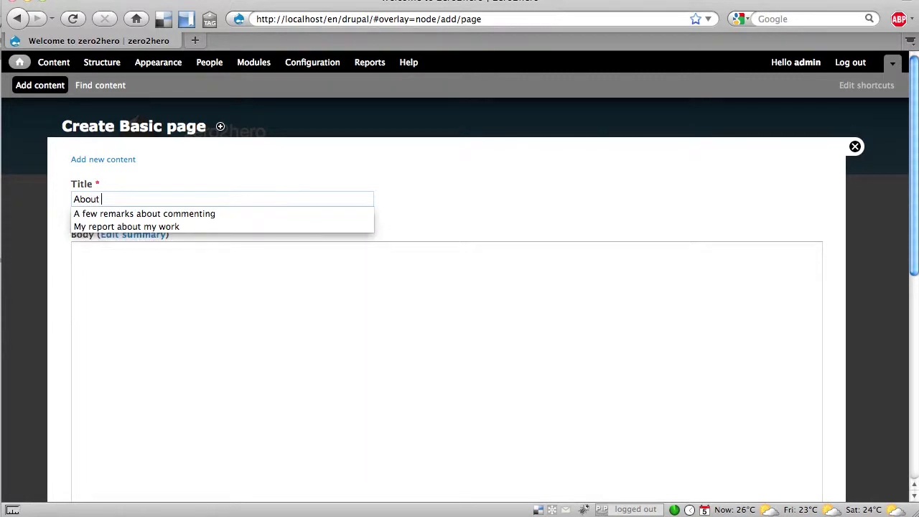
text( us)
Fill the shrunken Body box with two paragraphs of dummy Lipsum text
click(306, 309)
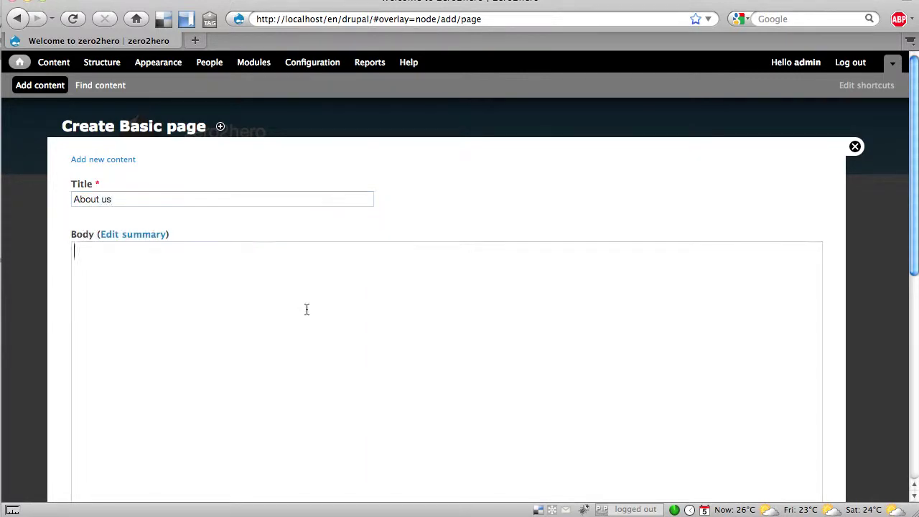
scroll(307, 308, down, 2)
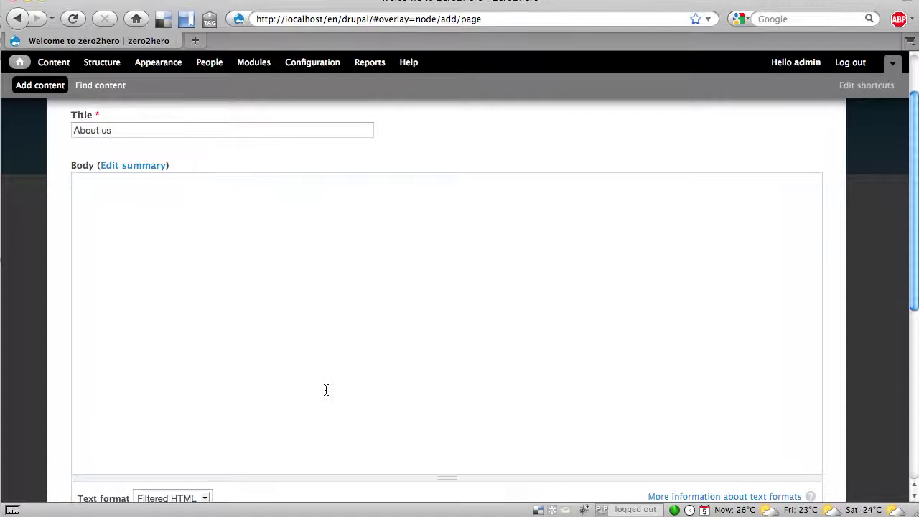
drag(334, 477, 357, 328)
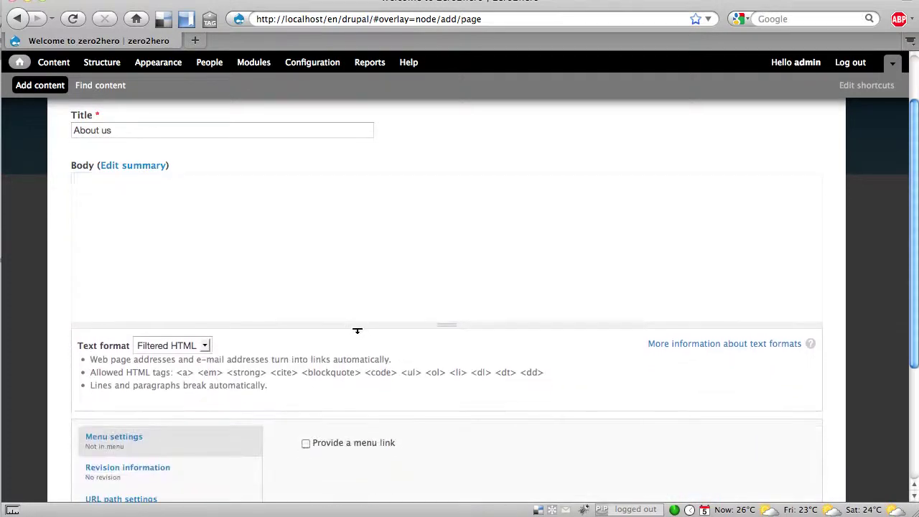
right_click(253, 237)
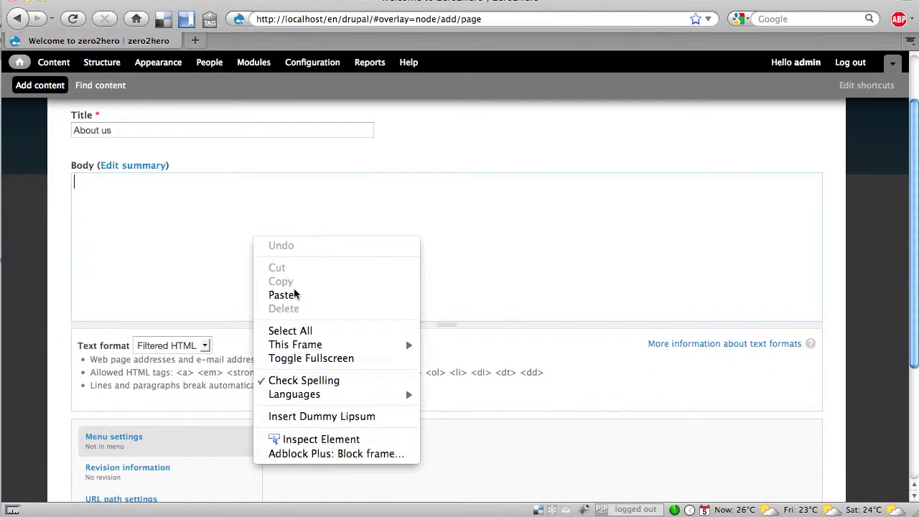
click(319, 417)
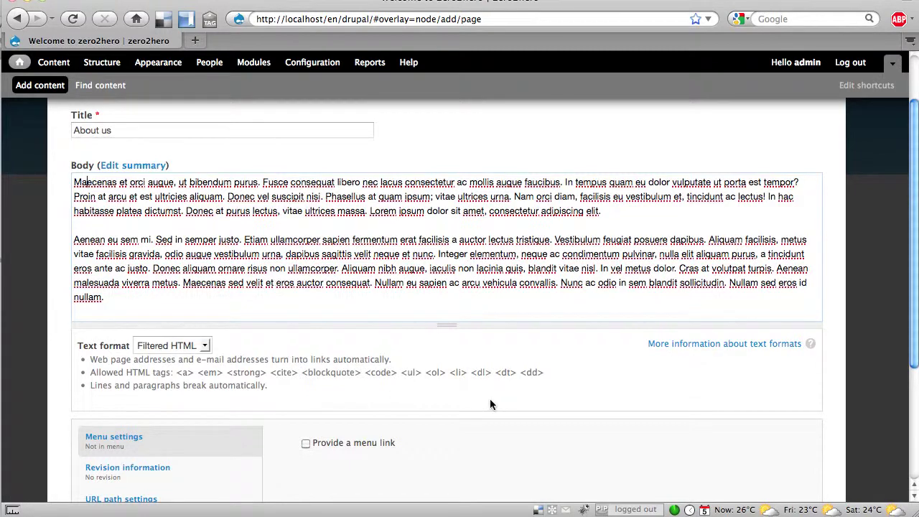
Give the About us page a Main menu link
scroll(507, 405, down, 2)
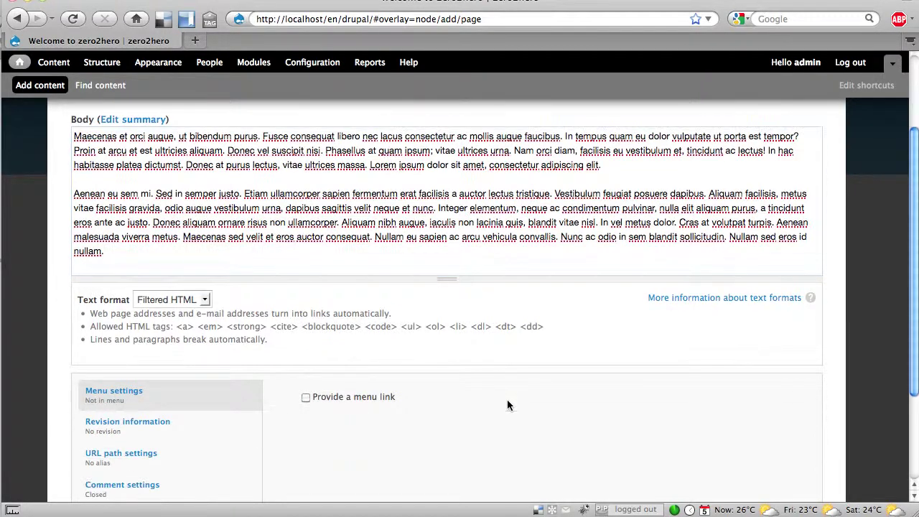
click(113, 398)
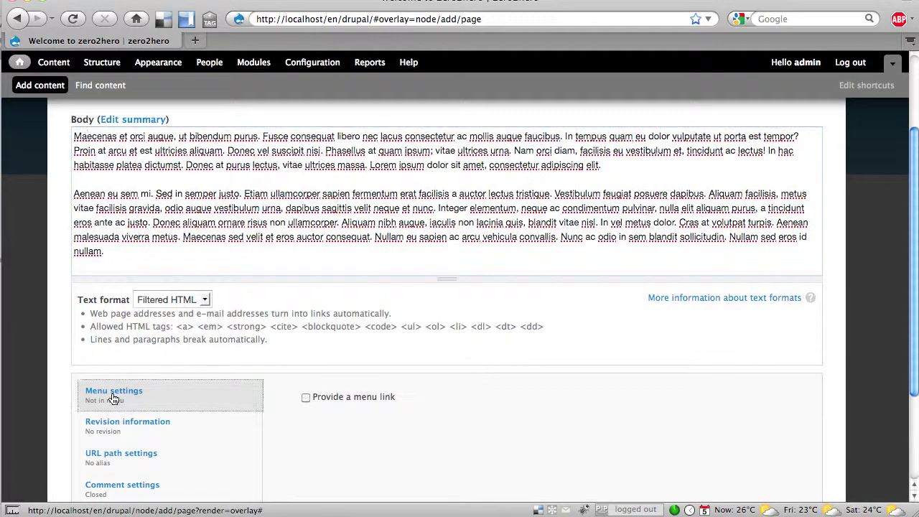
click(305, 397)
Keep comments Closed and save the page as node 1
scroll(464, 401, down, 5)
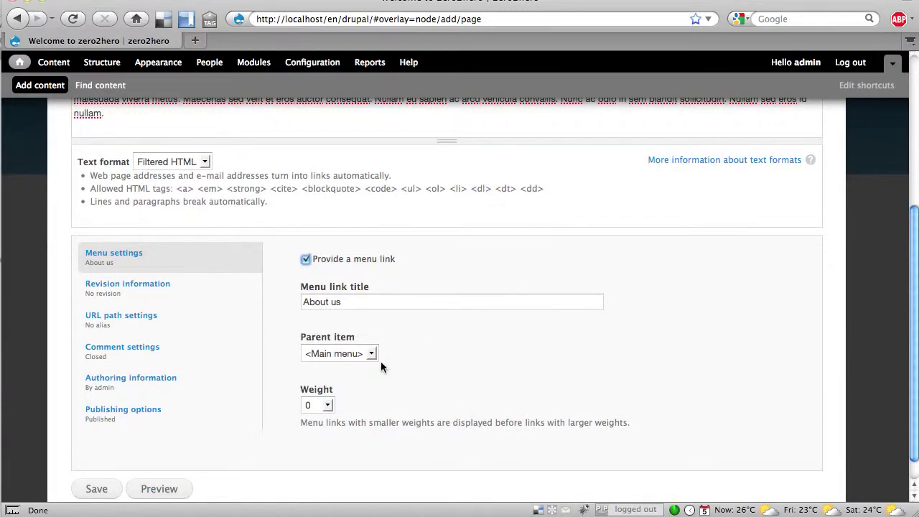
click(130, 349)
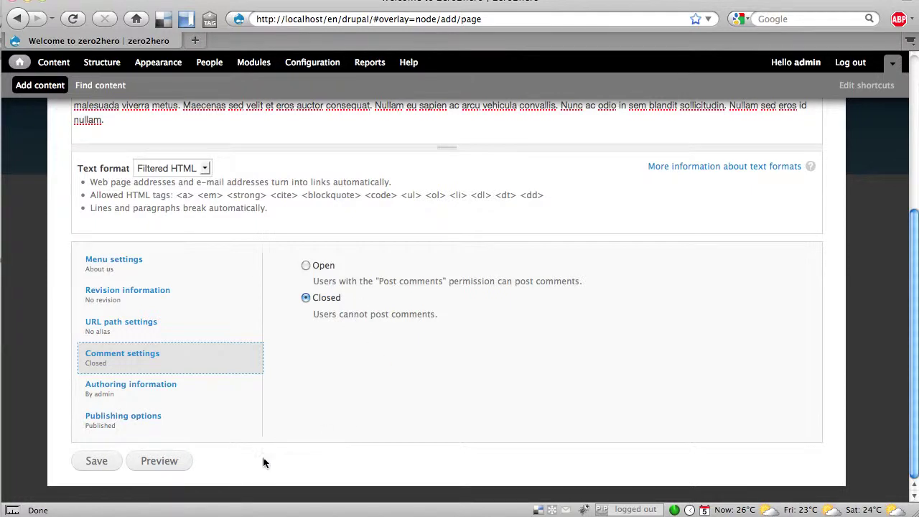
click(99, 461)
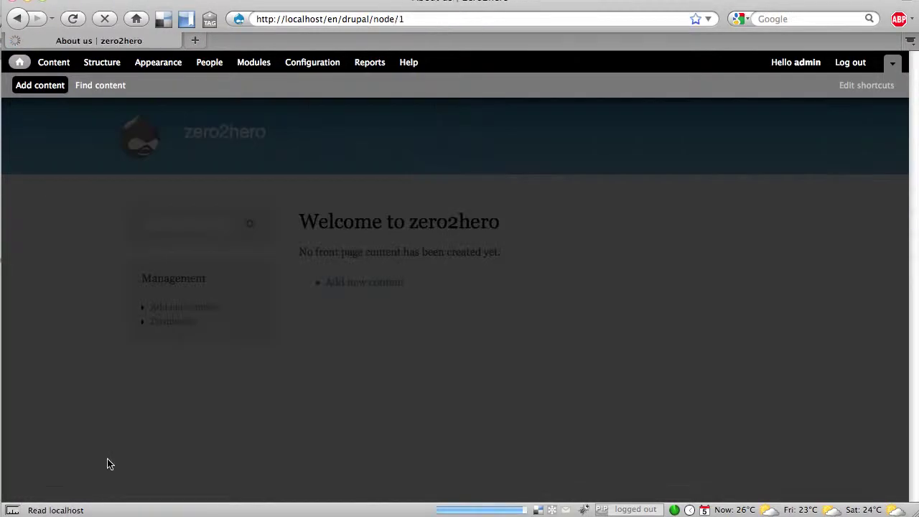
scroll(502, 373, down, 1)
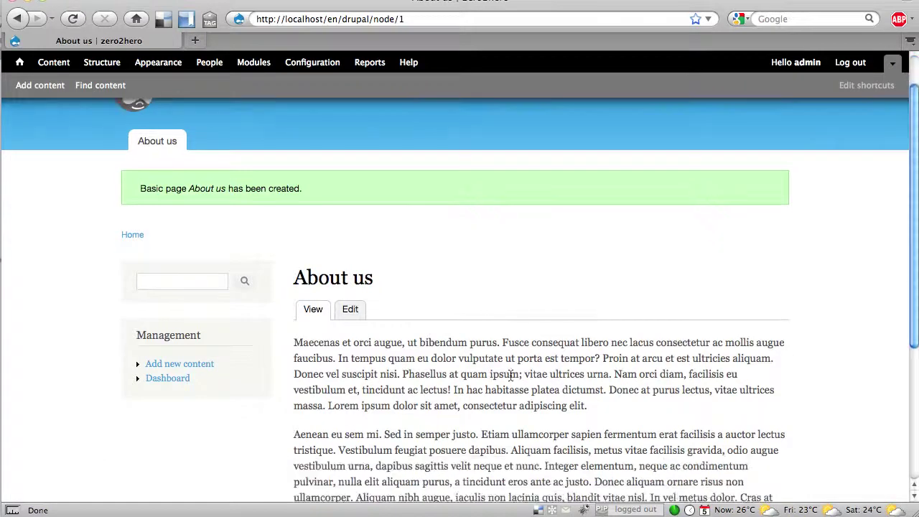
click(153, 142)
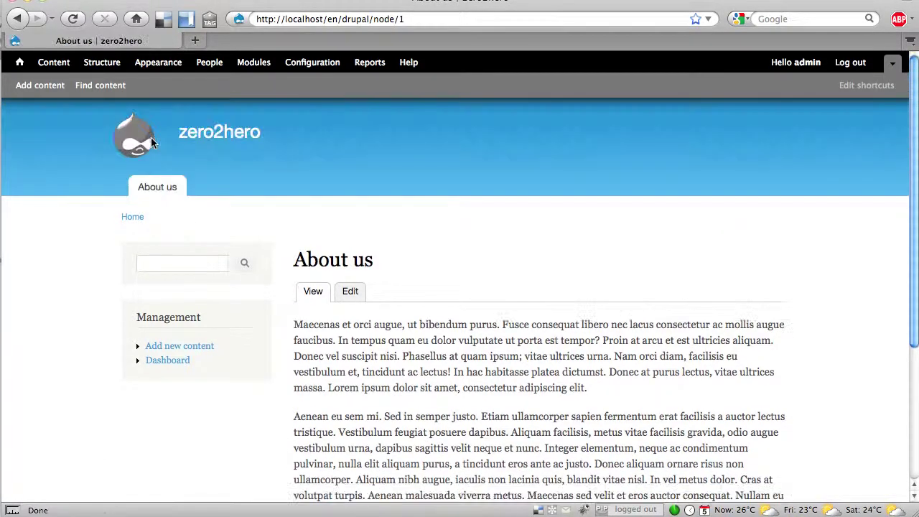
click(128, 217)
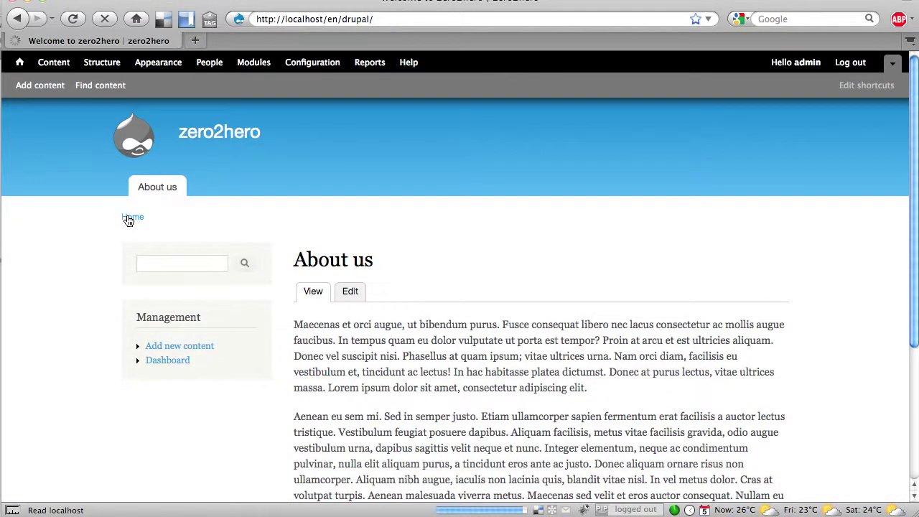
click(153, 190)
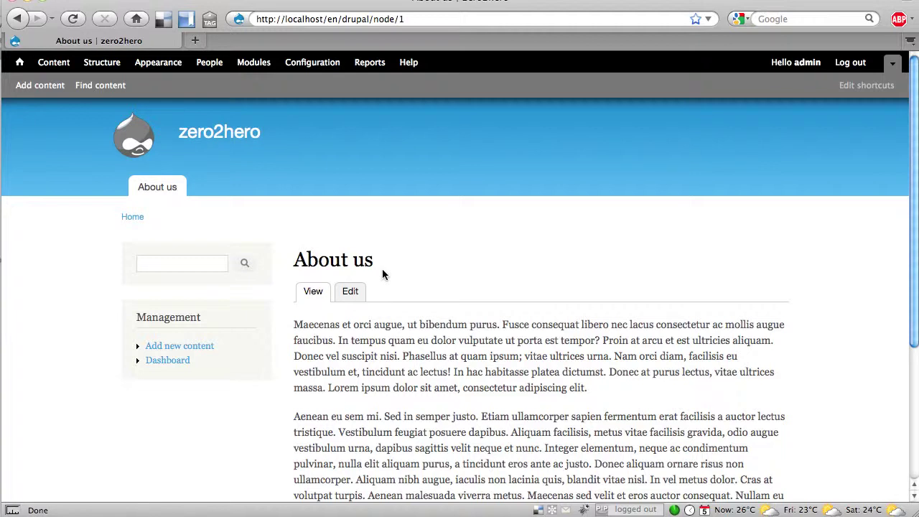
Go to Manage fields for the Basic page content type
click(91, 66)
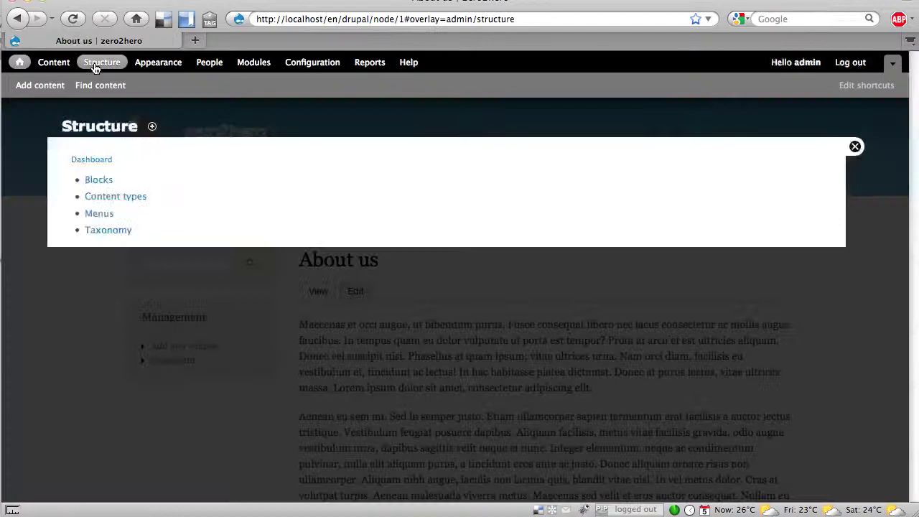
click(129, 197)
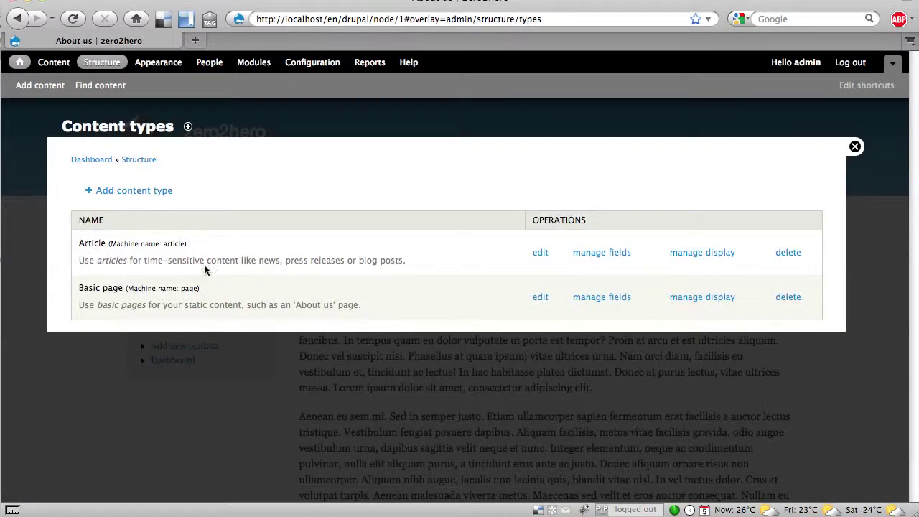
click(606, 300)
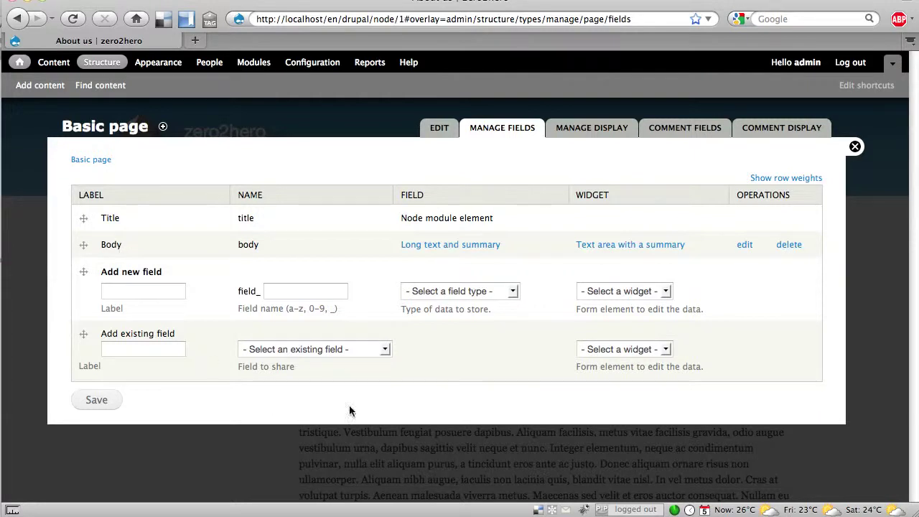
Choose the existing field_image field and label it 'Image'
click(385, 350)
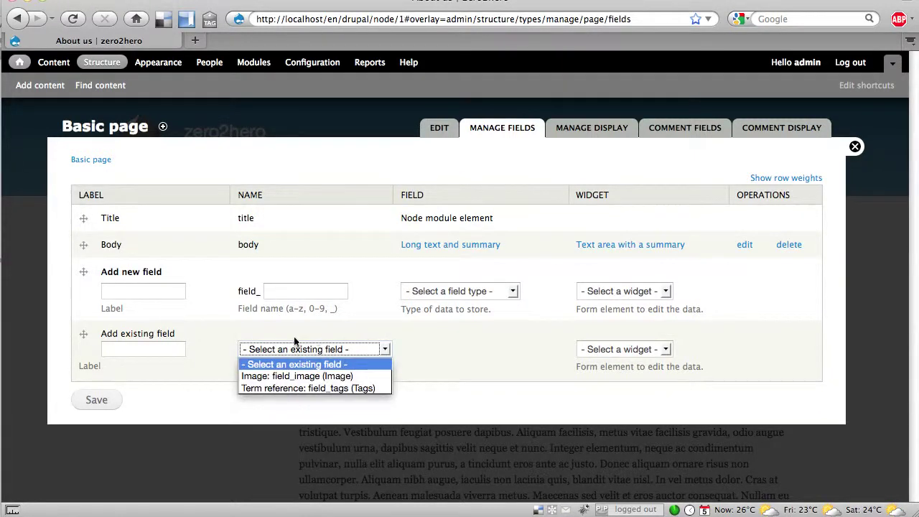
click(293, 376)
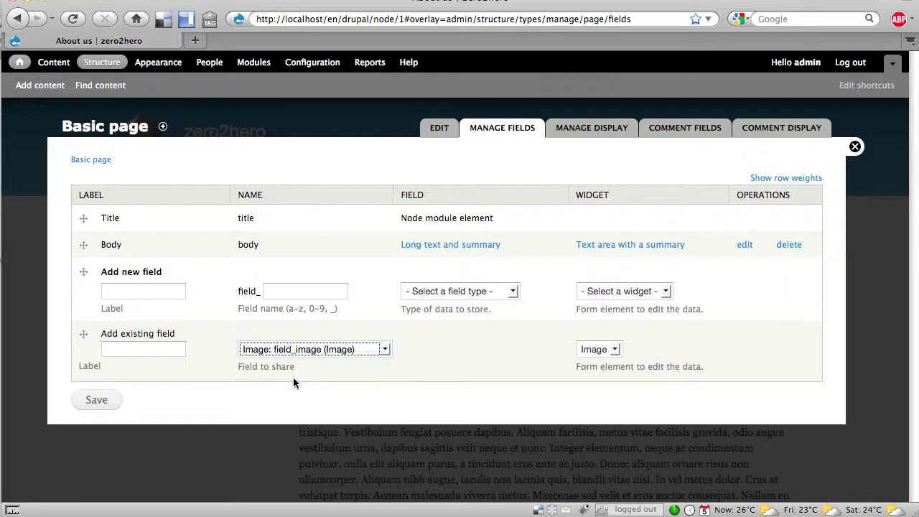
click(163, 350)
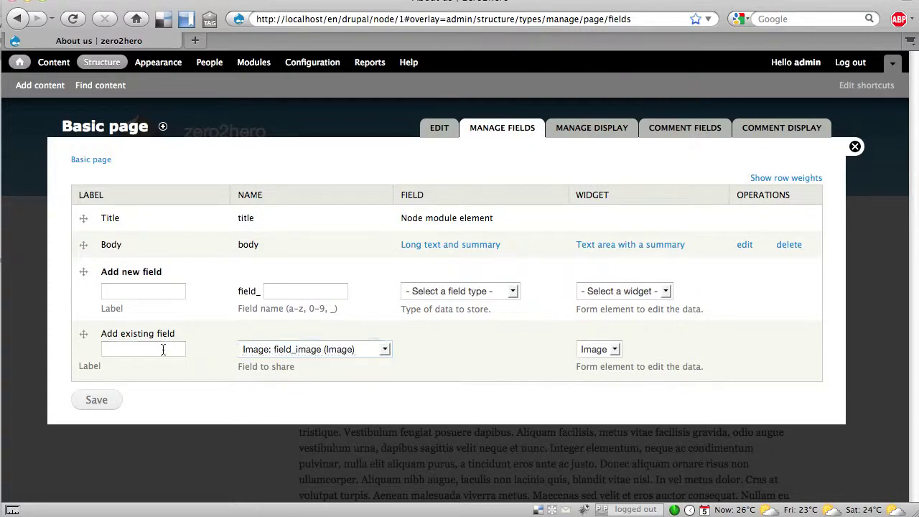
text(Image)
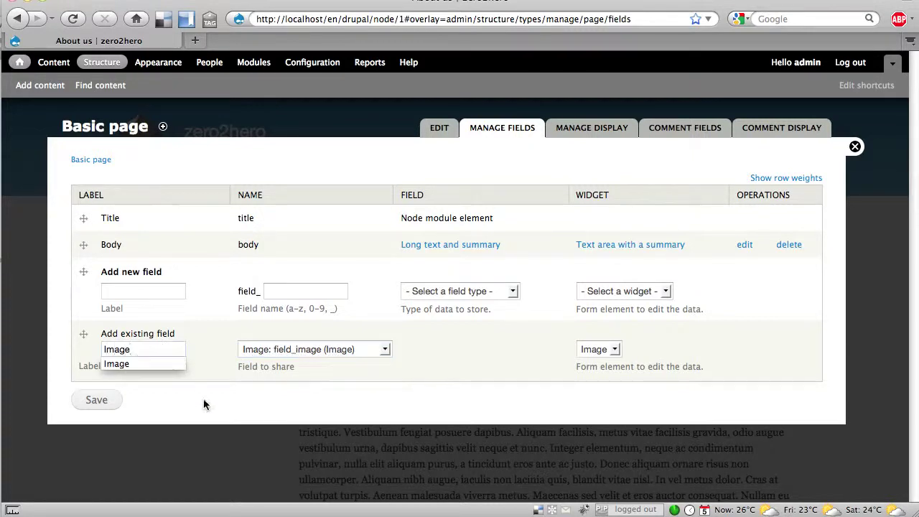
Add field_image to Basic pages and save its default field settings
click(95, 400)
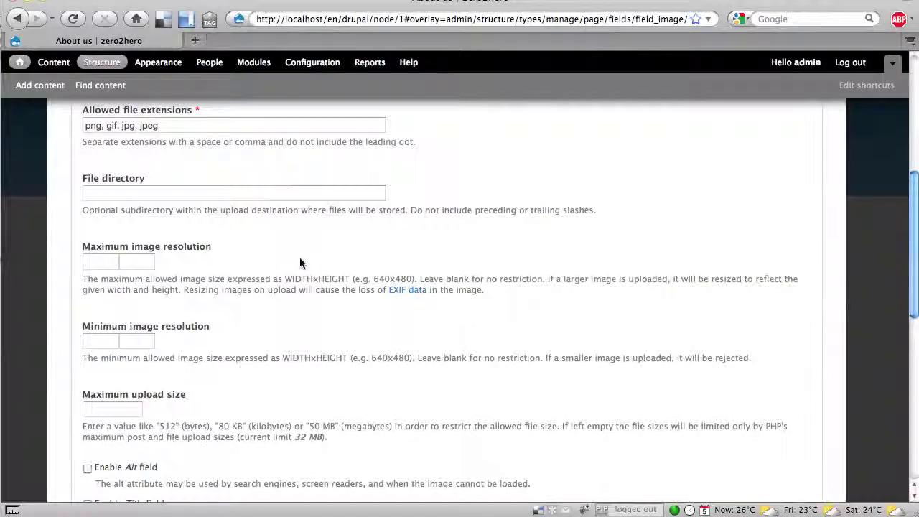
scroll(300, 263, down, 3)
scroll(312, 262, down, 12)
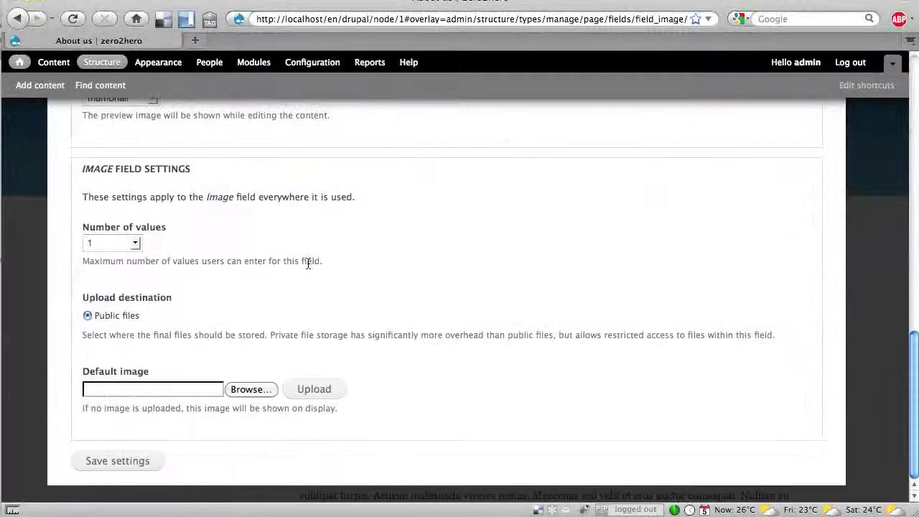
click(128, 464)
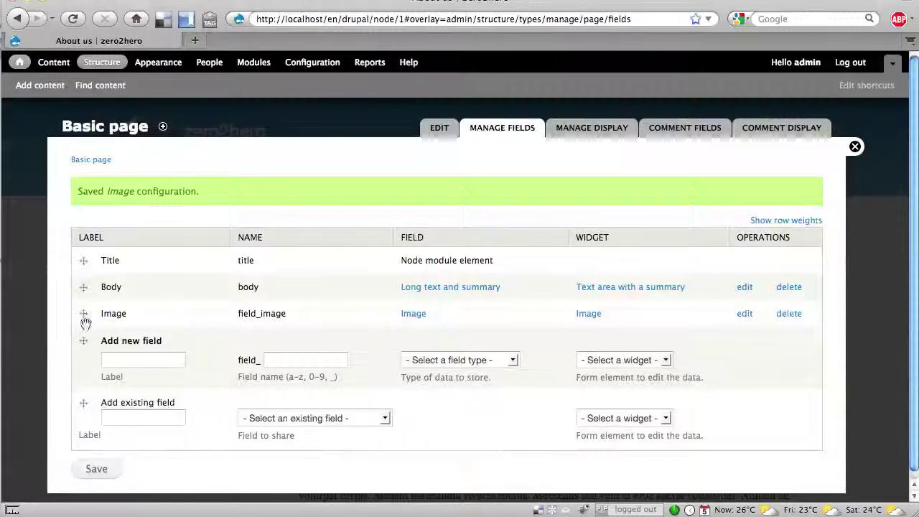
Move Image above Body in the Basic page field order, save, and close
drag(83, 313, 99, 296)
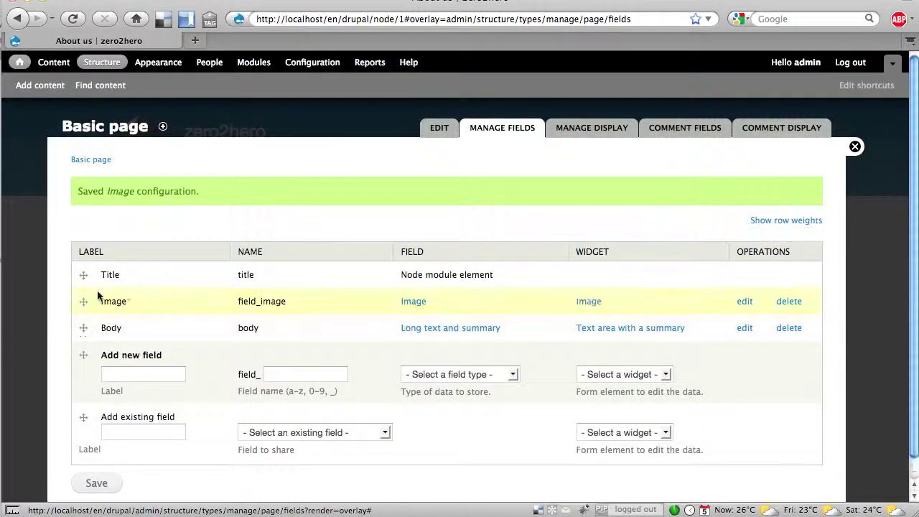
click(105, 484)
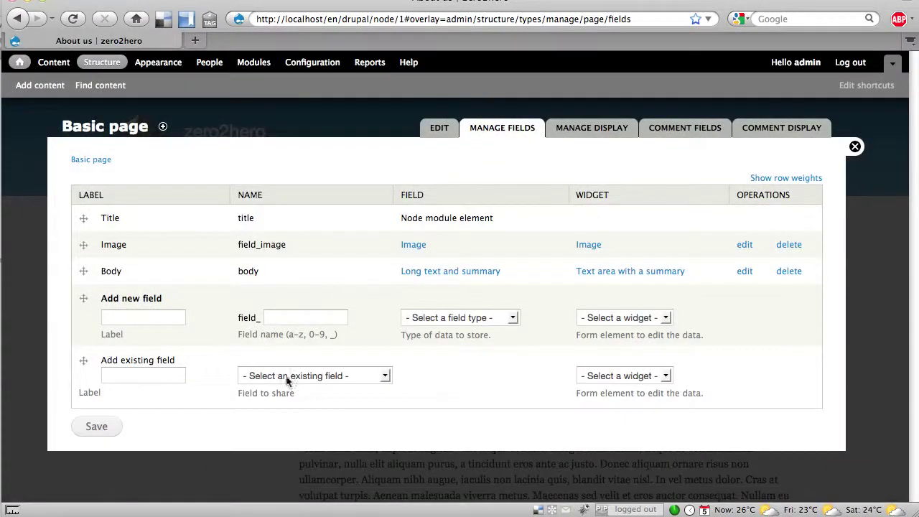
click(855, 147)
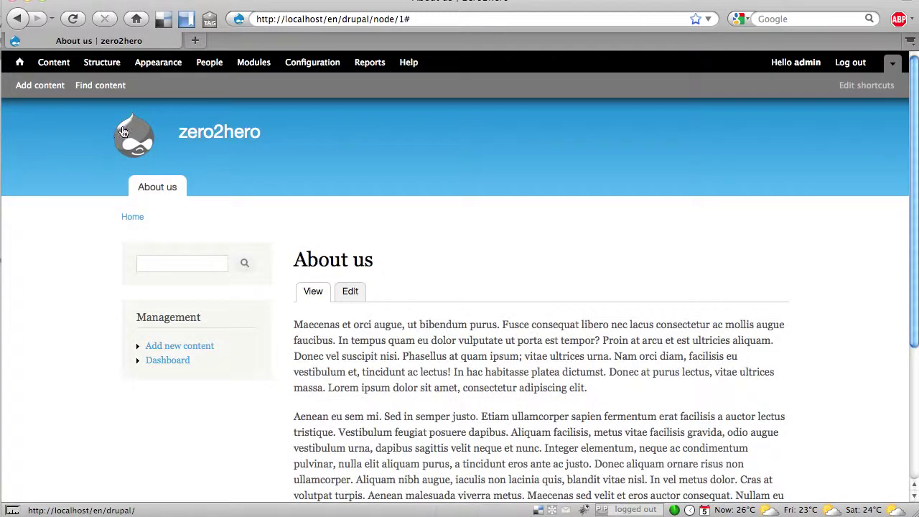
Upload the IMG_9344.JPG beach photo to the About us page's Image field
click(351, 292)
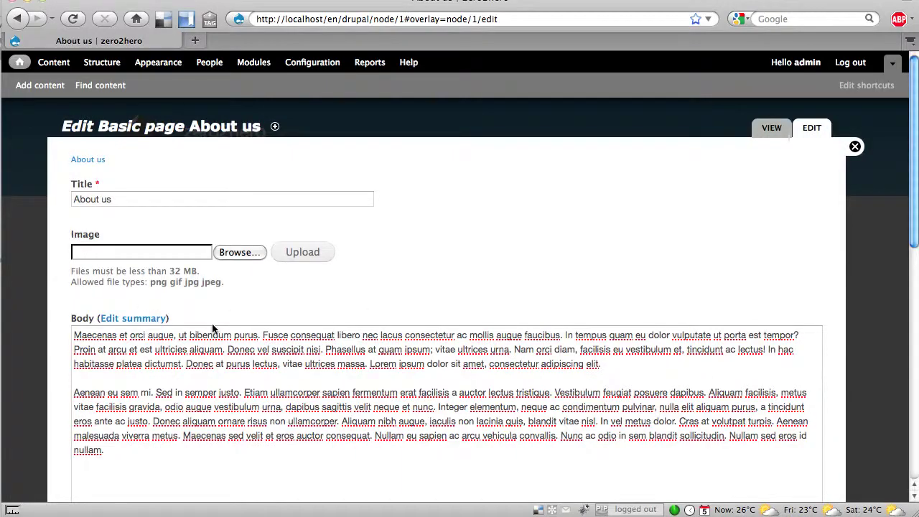
click(237, 255)
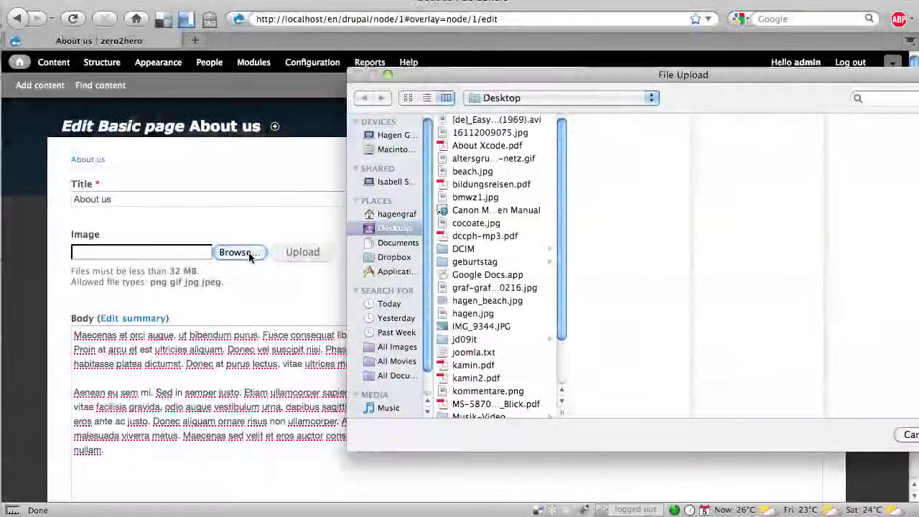
click(489, 301)
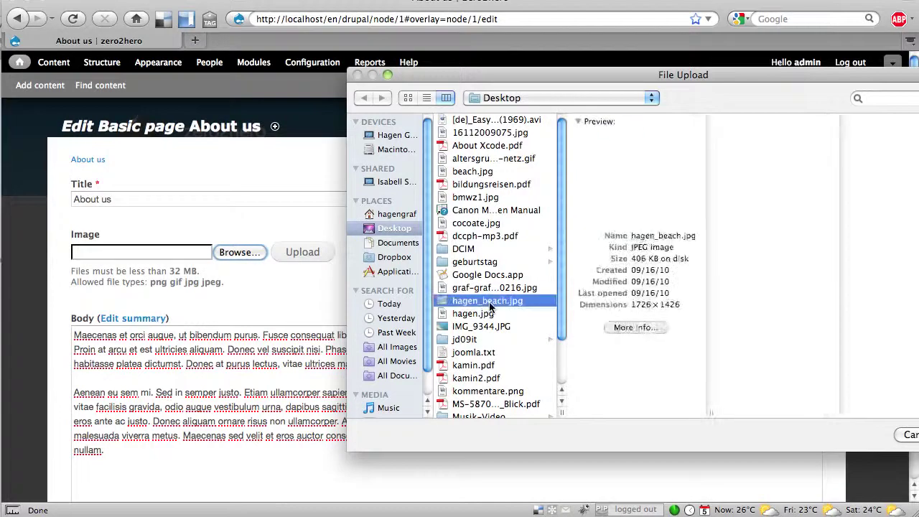
click(490, 327)
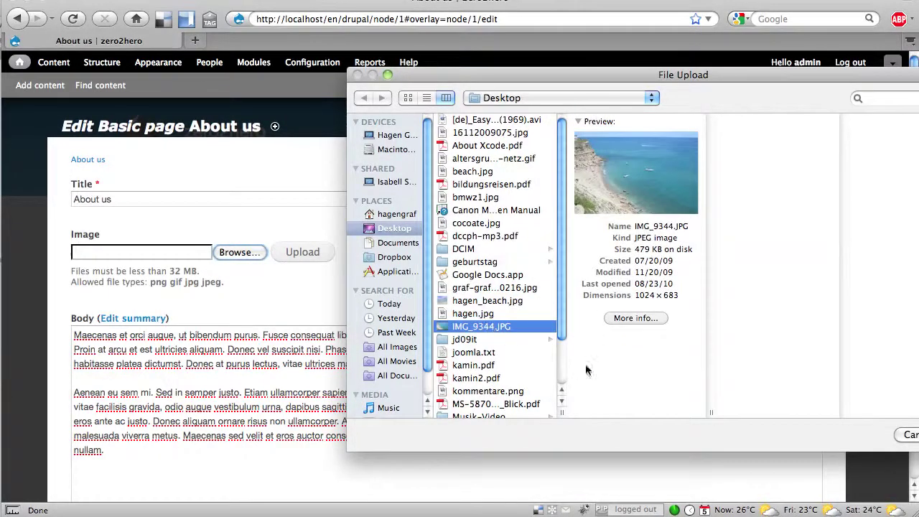
double_click(639, 296)
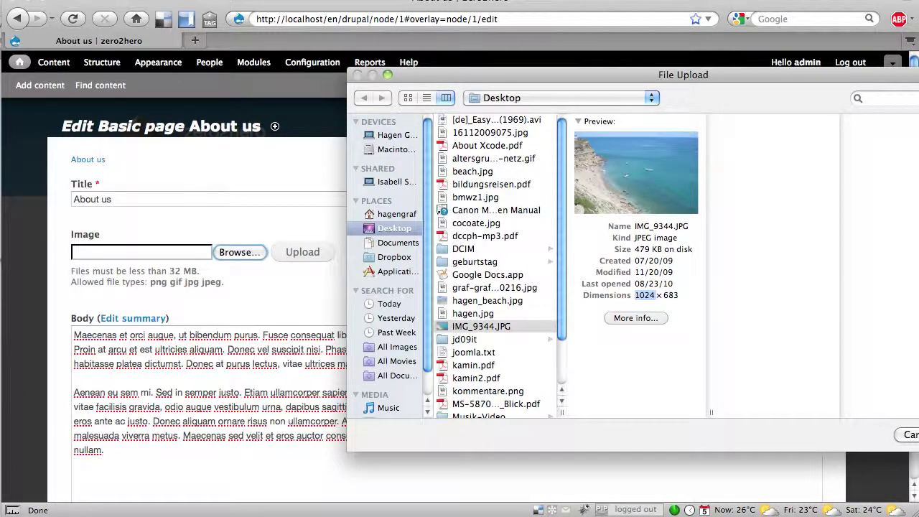
key(Return)
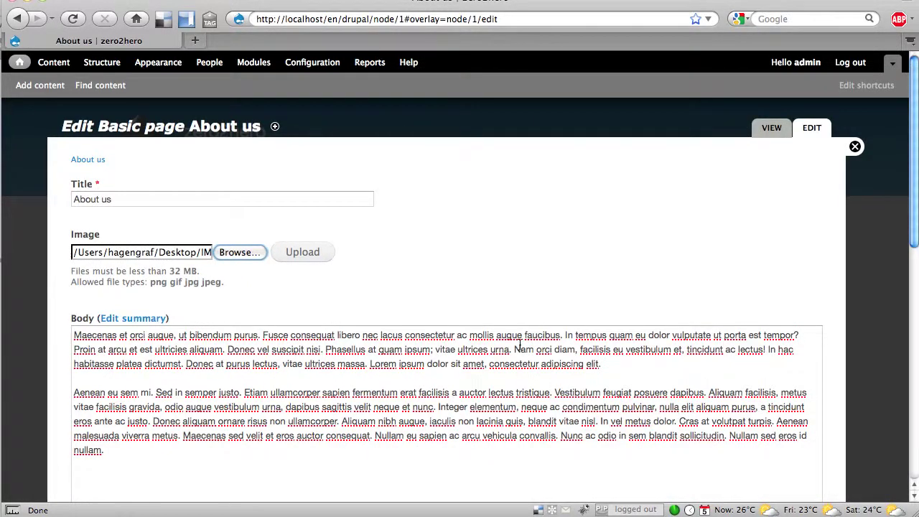
click(309, 253)
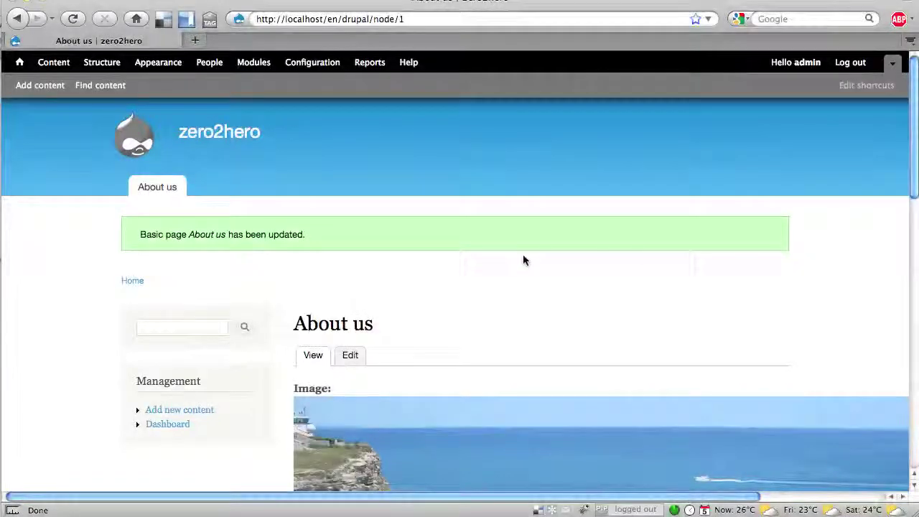
scroll(523, 254, down, 5)
scroll(522, 254, down, 1)
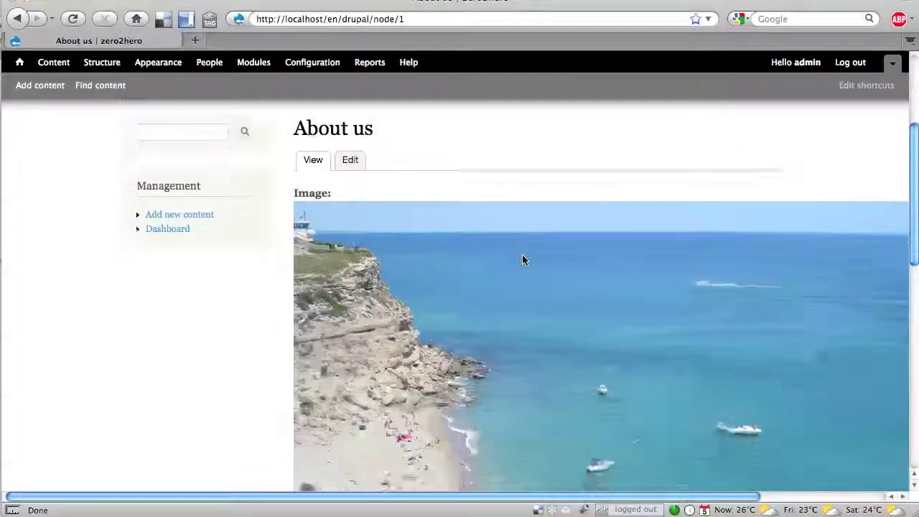
scroll(521, 254, down, 9)
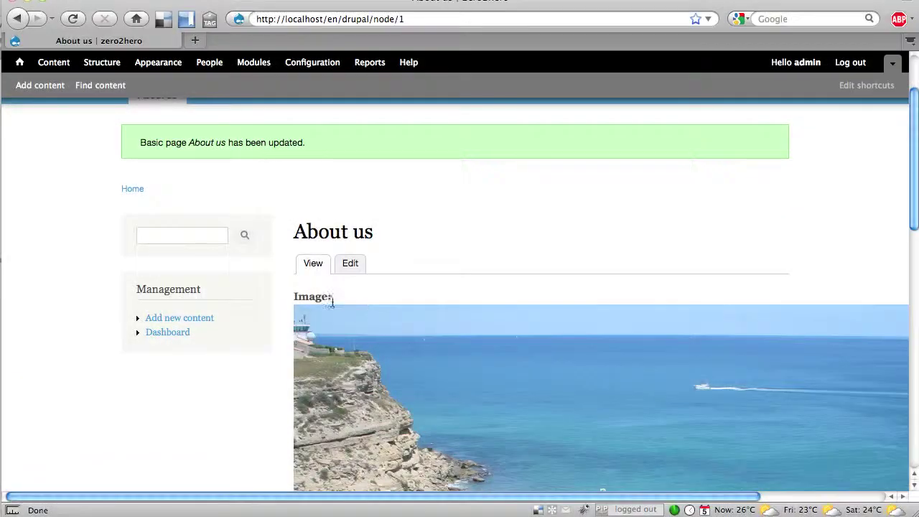
drag(331, 302, 294, 297)
scroll(403, 343, up, 3)
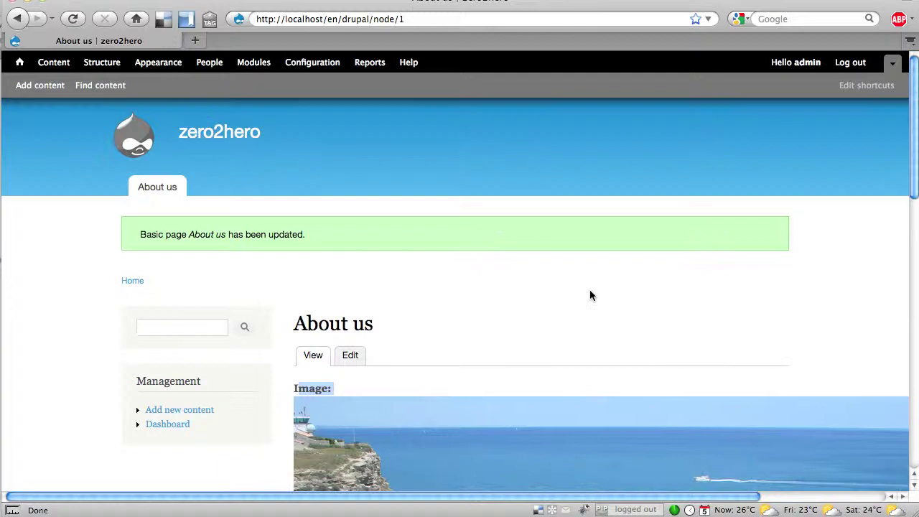
Go to Manage display for the Basic page content type
click(107, 64)
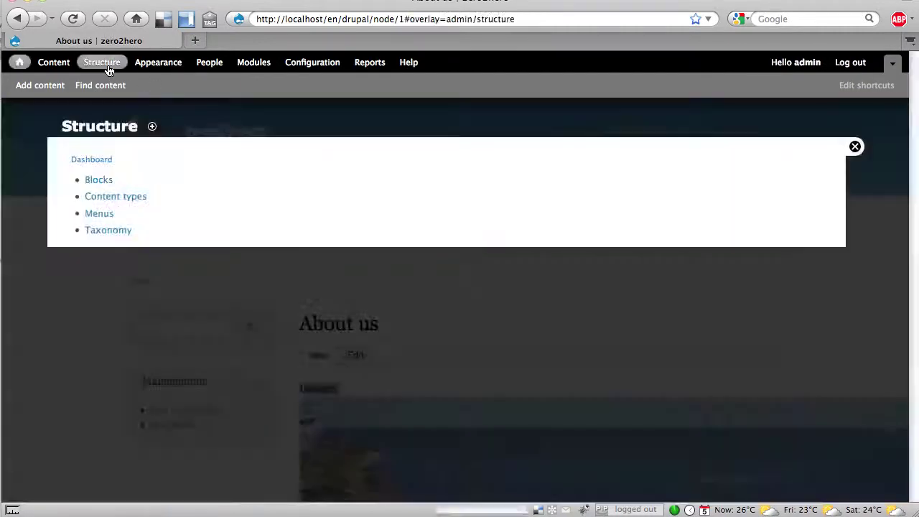
click(132, 199)
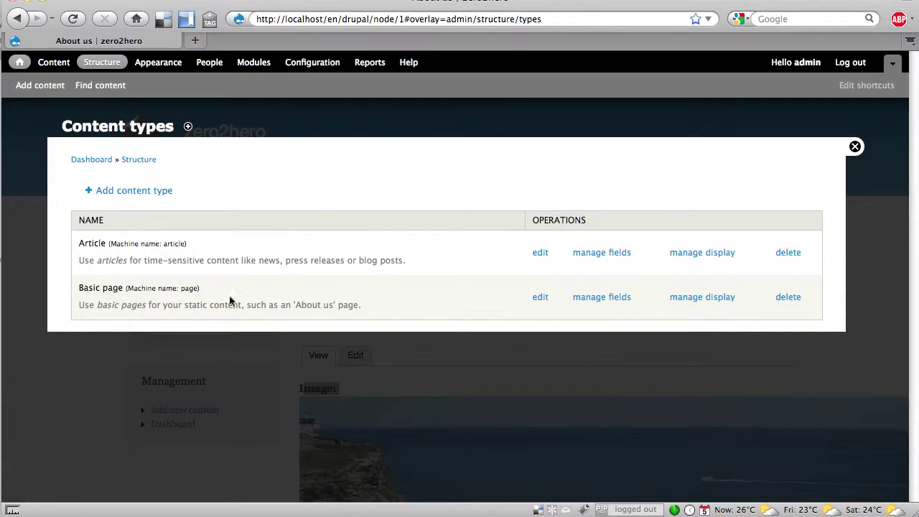
click(689, 298)
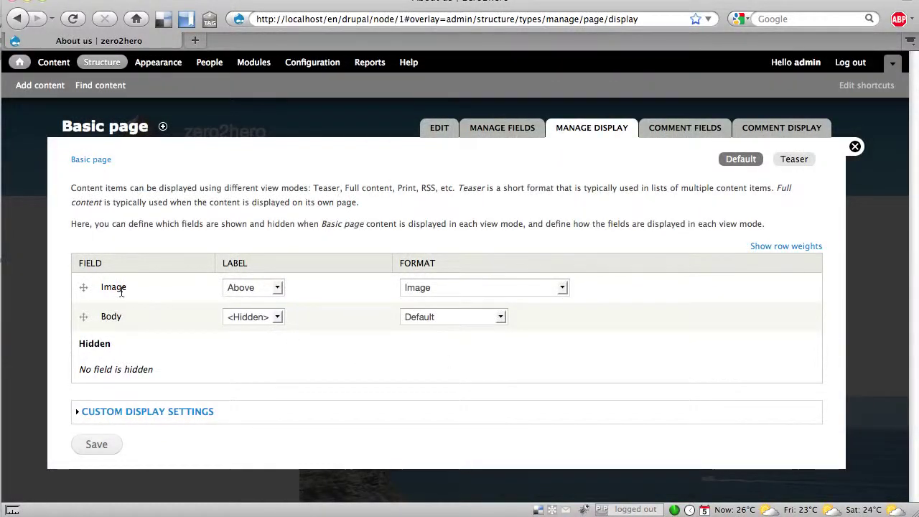
Set the Image field's label to <Hidden> and its format to thumbnail
click(277, 288)
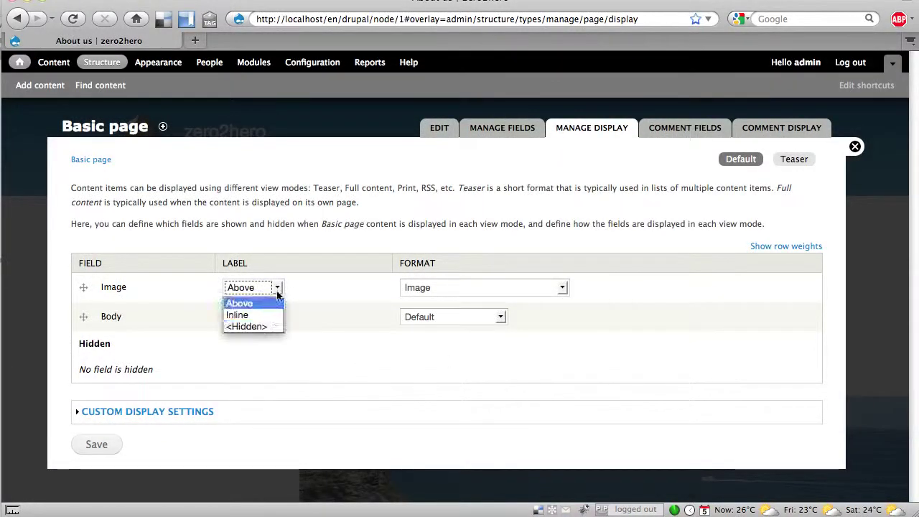
click(261, 327)
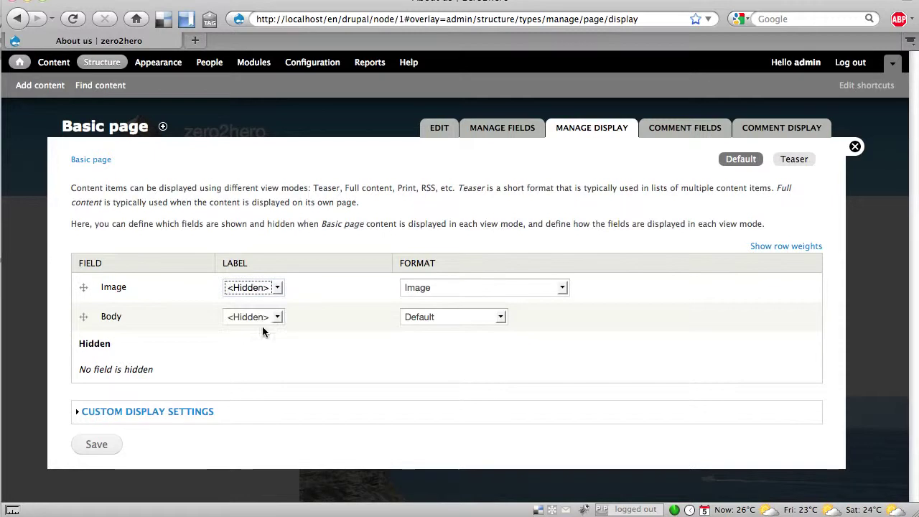
click(563, 295)
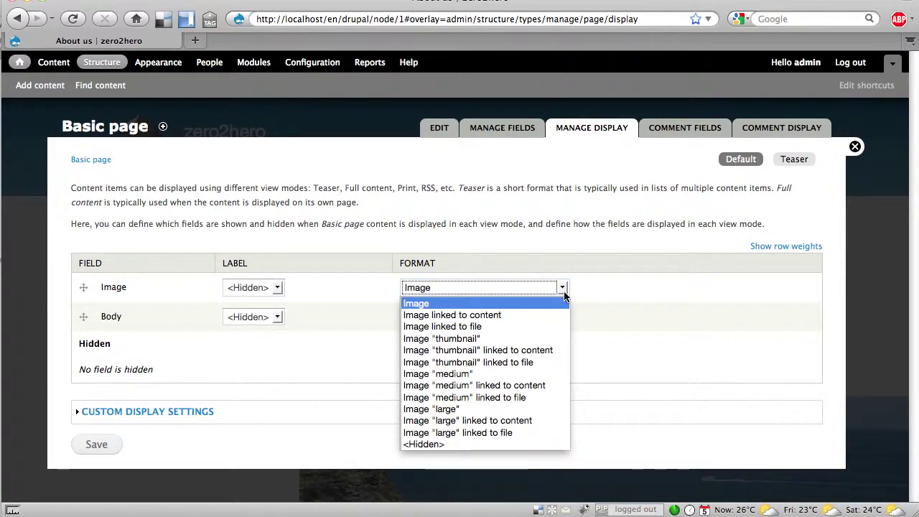
click(439, 338)
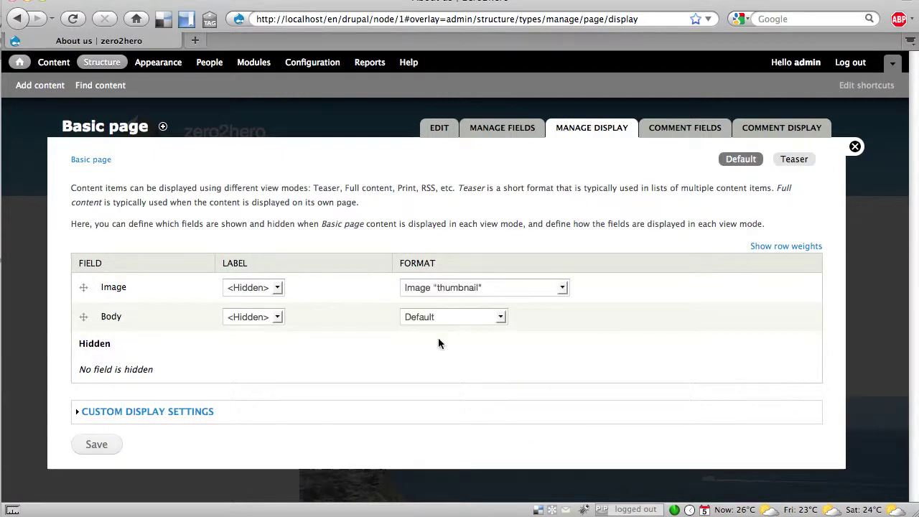
click(564, 291)
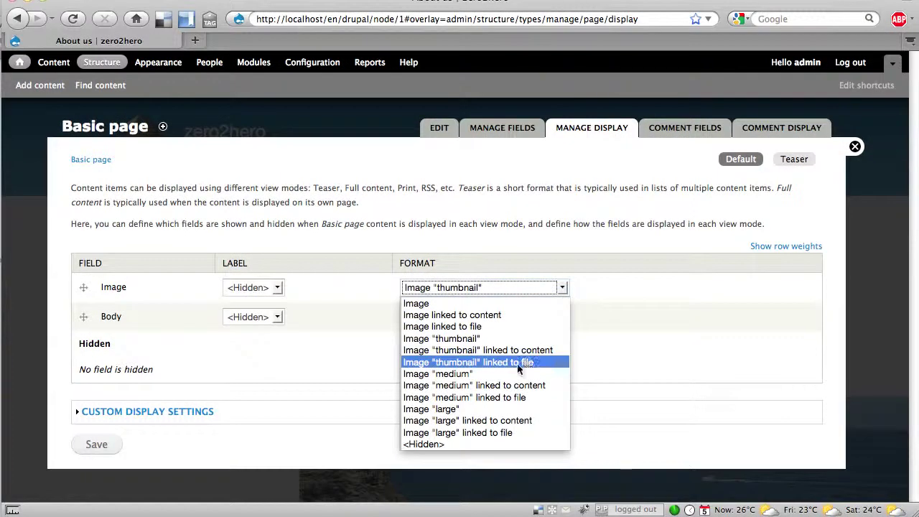
click(467, 338)
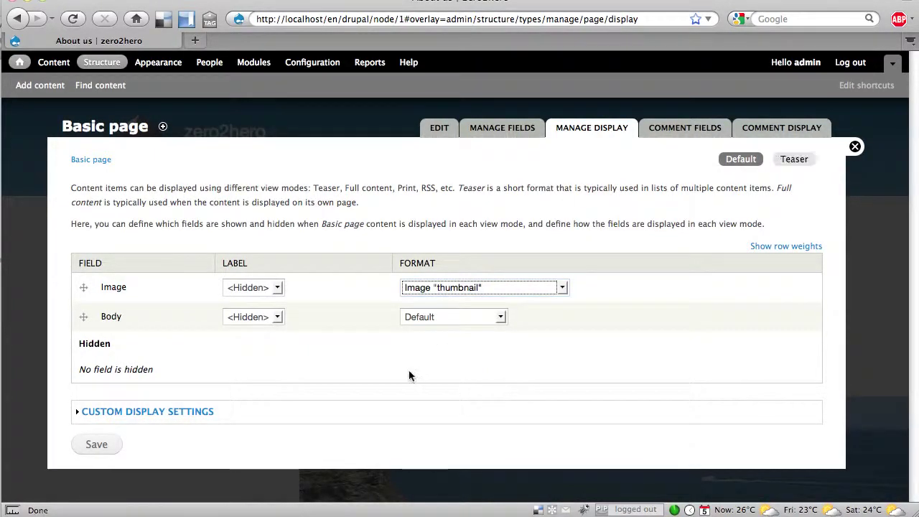
Save the display settings and check the About us page's thumbnail
click(99, 445)
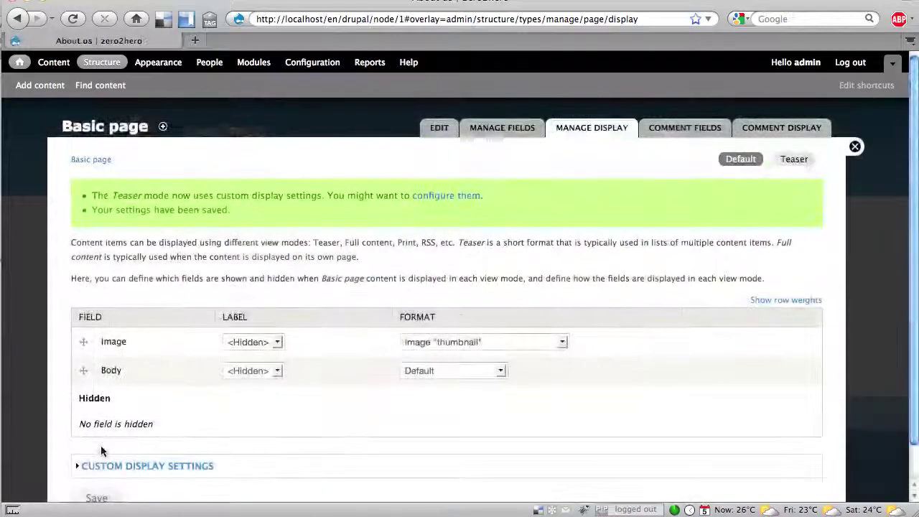
click(854, 147)
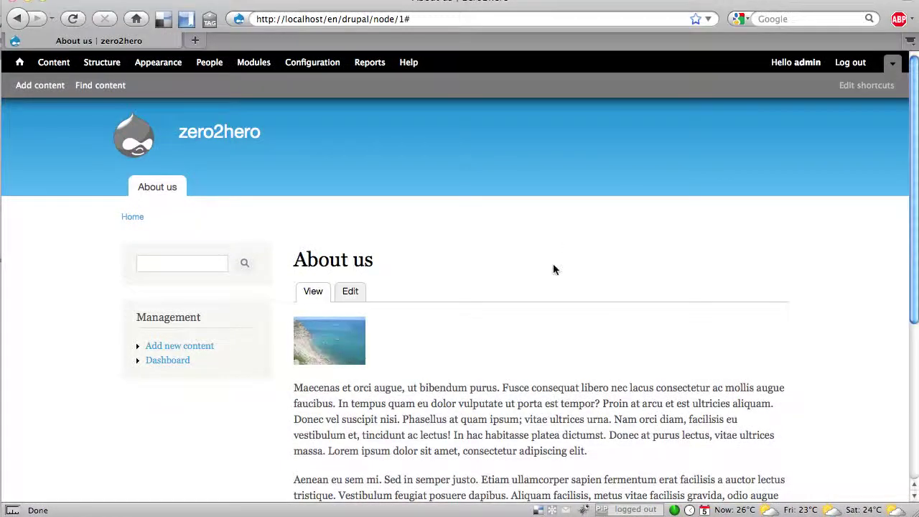
scroll(549, 269, down, 3)
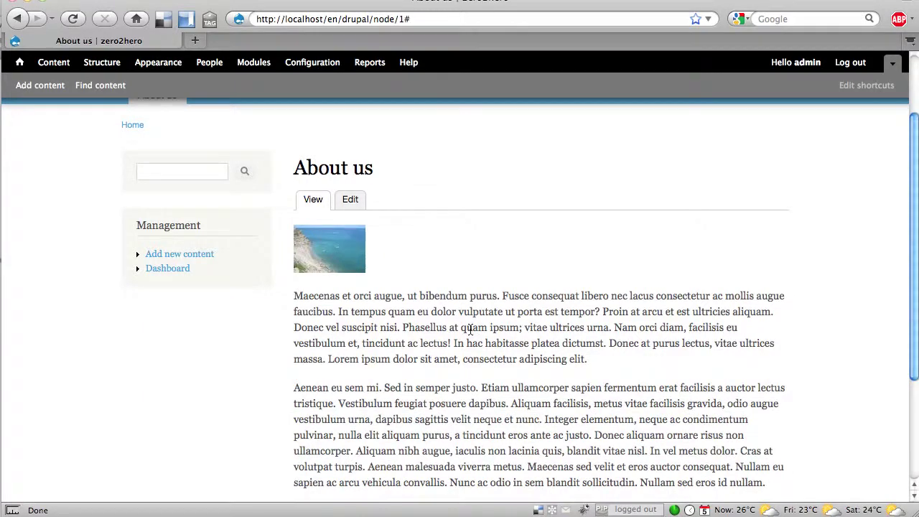
scroll(470, 329, up, 3)
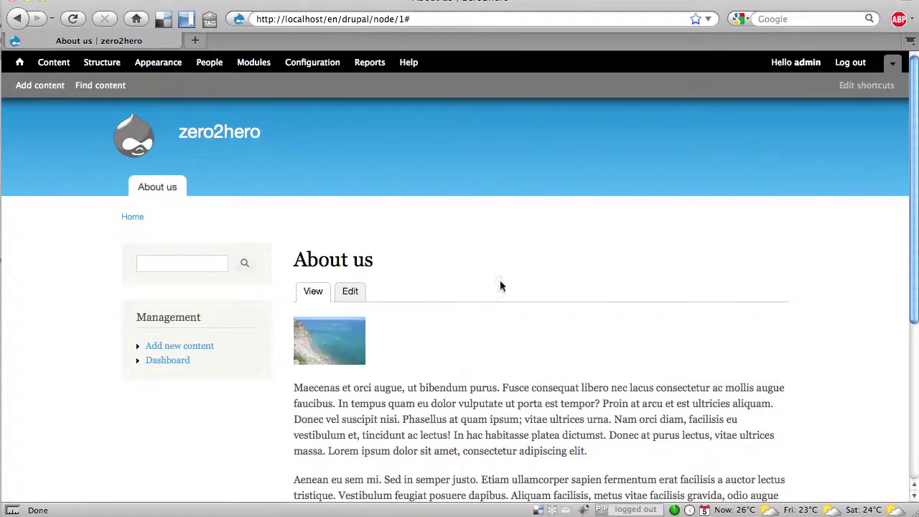